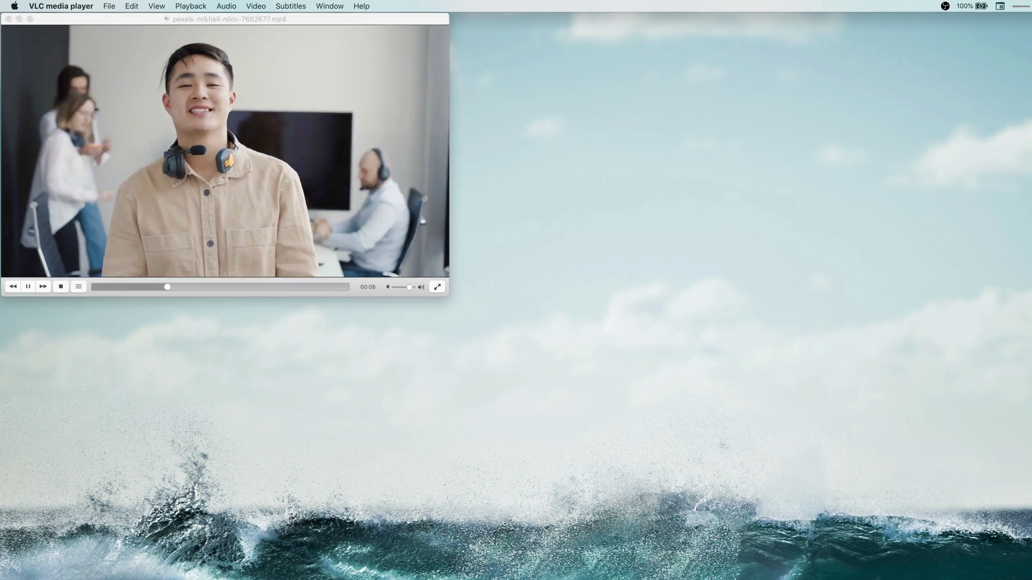
Step: Rewind the VLC office camera clip from 00:15 to about 00:05 and keep it playing
click(188, 195)
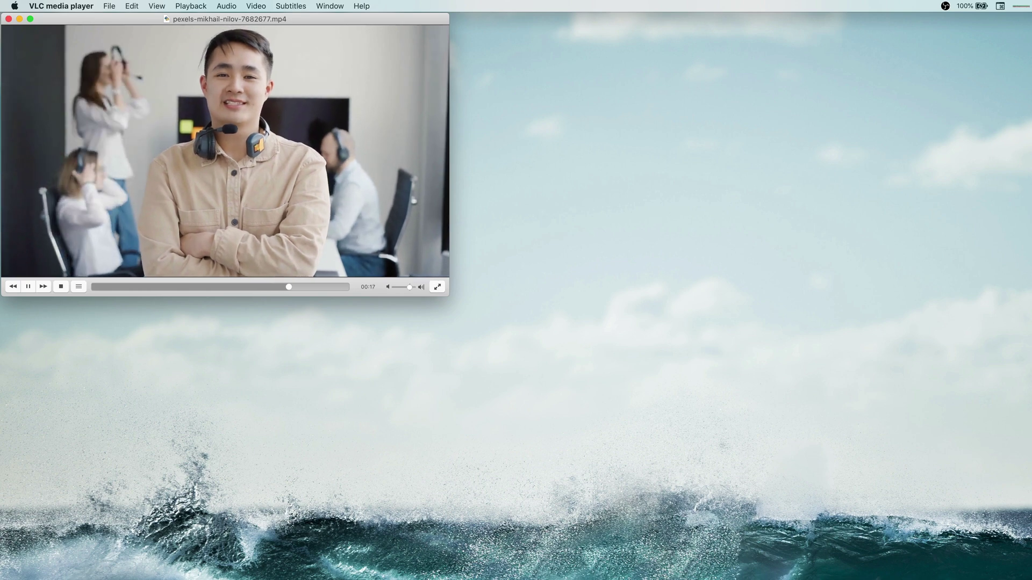
key(super+Left)
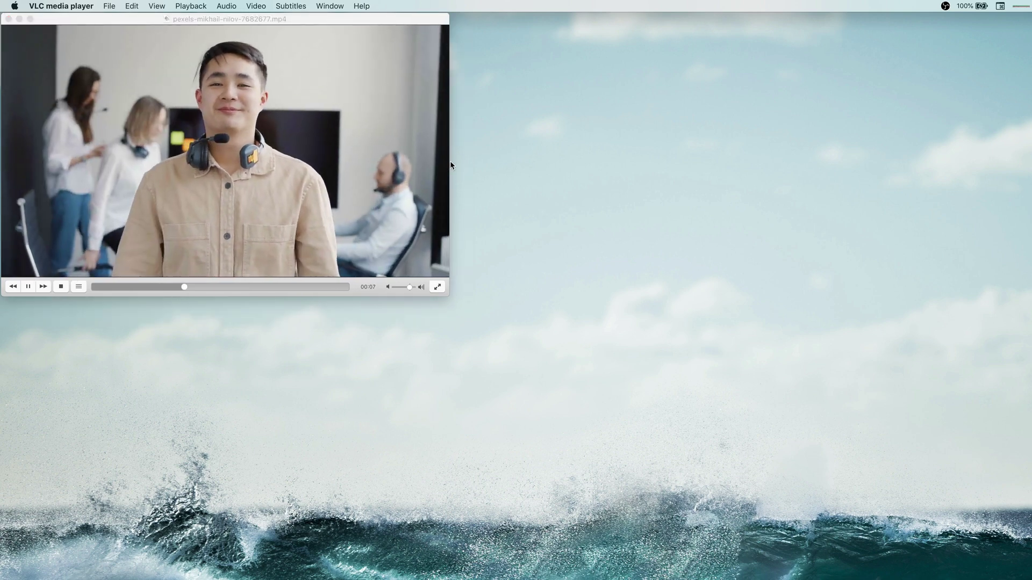
click(146, 222)
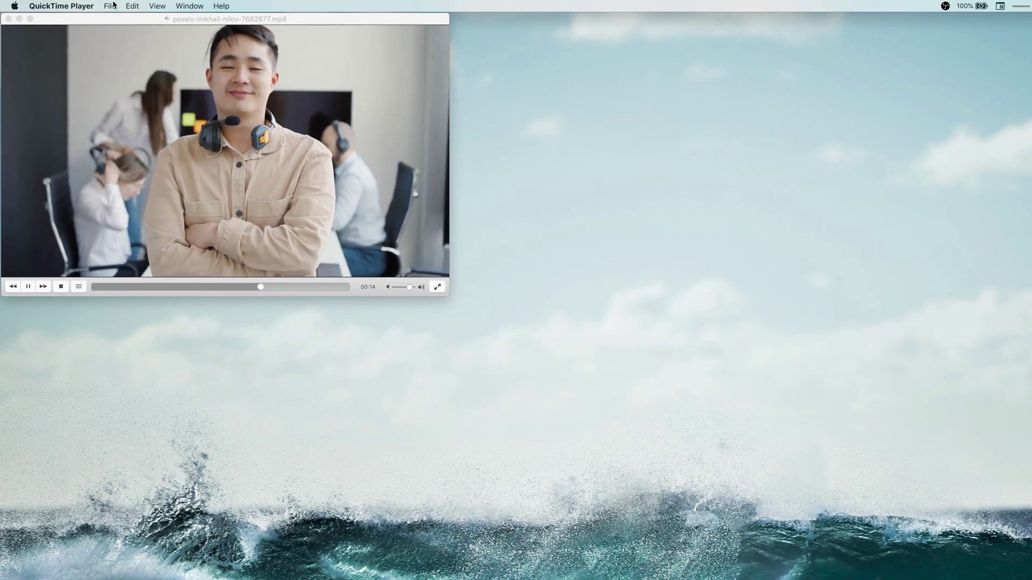
Step: Start a QuickTime new movie recording, shrink its window and place it right of VLC
click(110, 6)
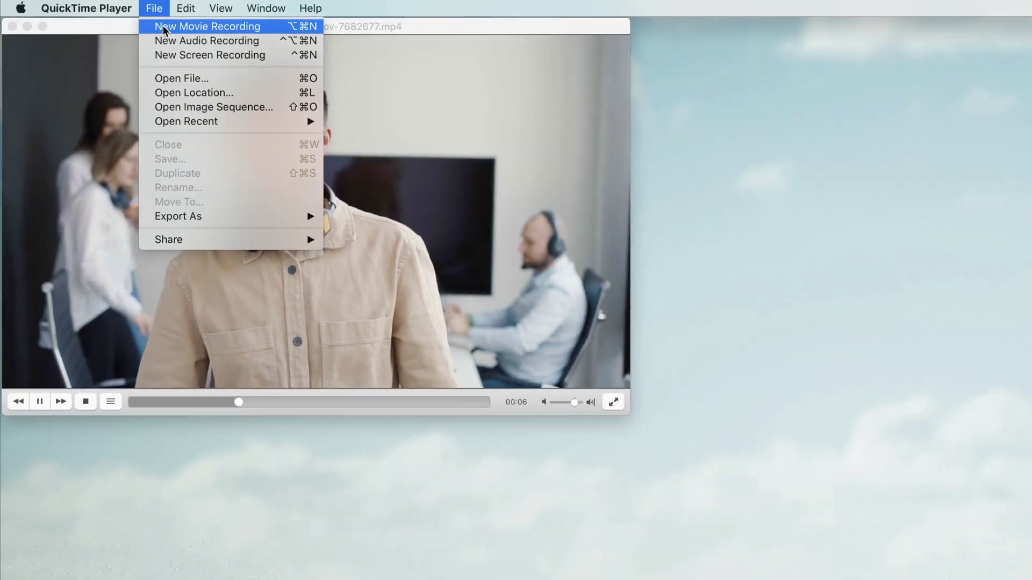
click(165, 28)
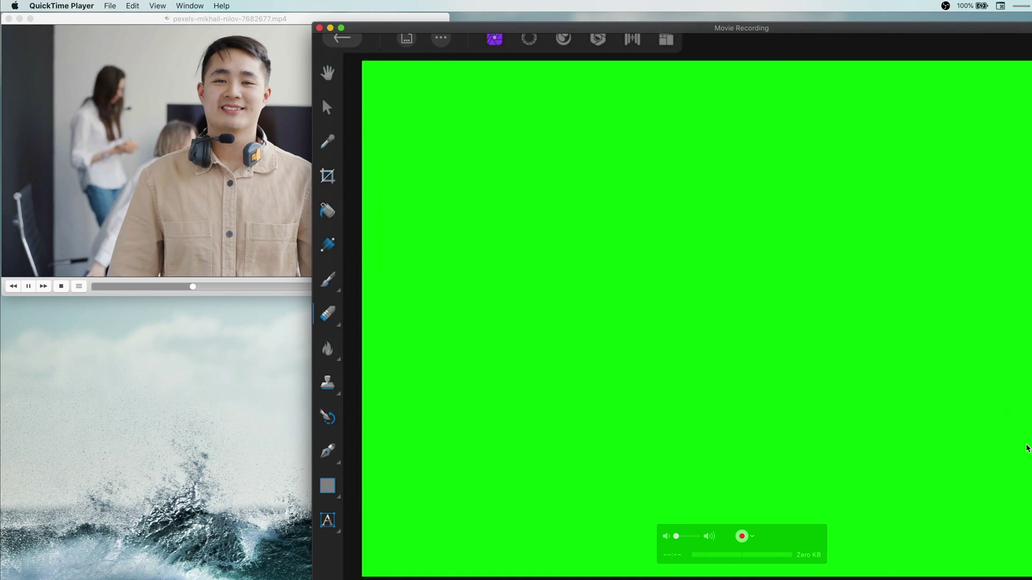
drag(1026, 449, 860, 295)
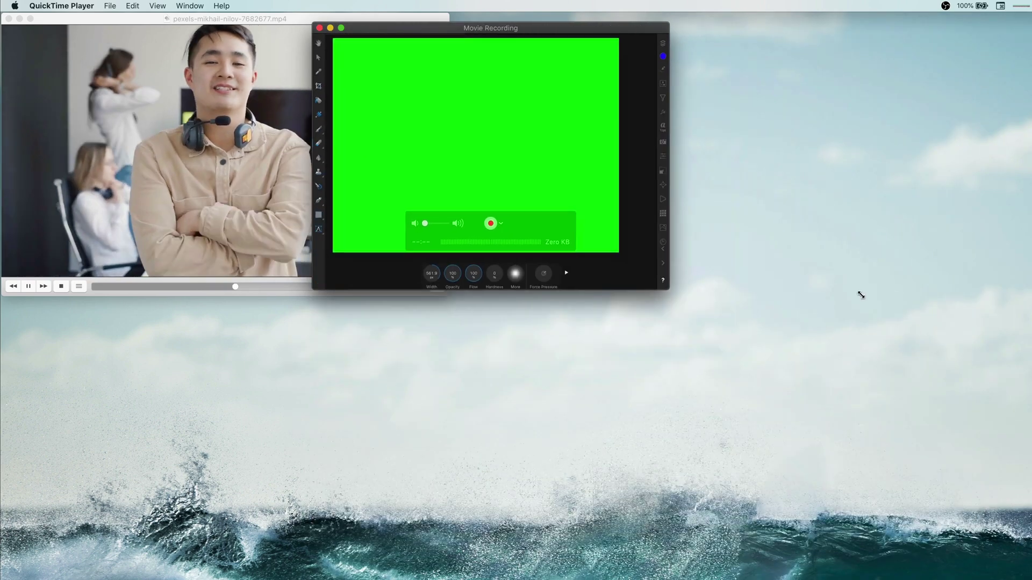
drag(444, 28, 583, 28)
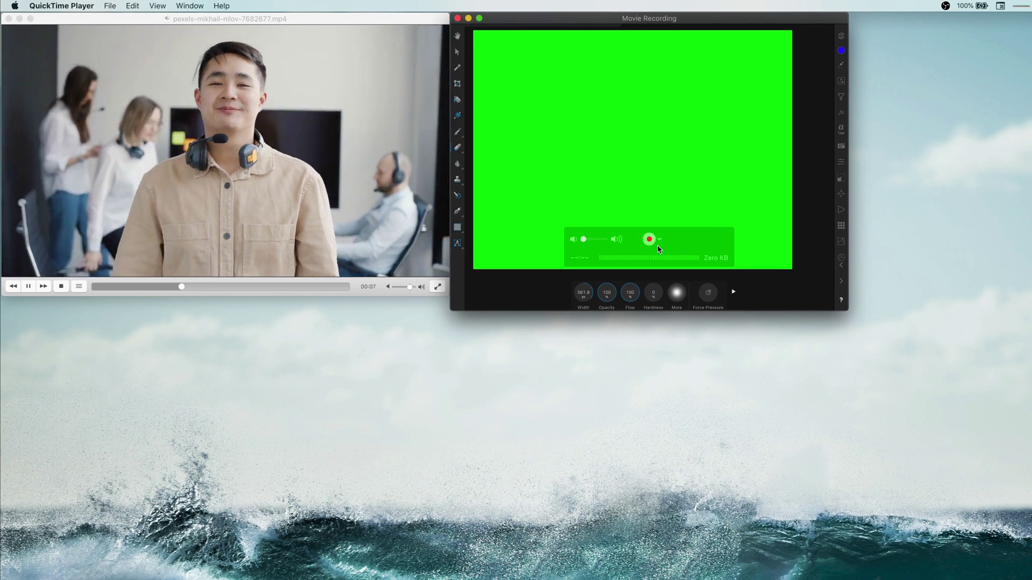
click(660, 241)
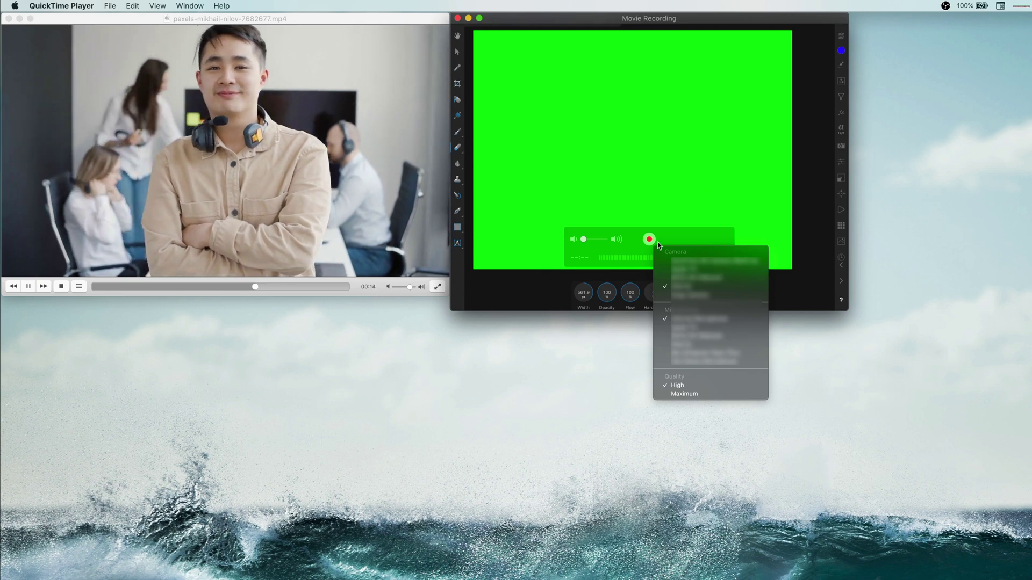
Step: Dismiss the recording options list and, with the Hello sketch drawn, switch to OBS Studio
click(688, 186)
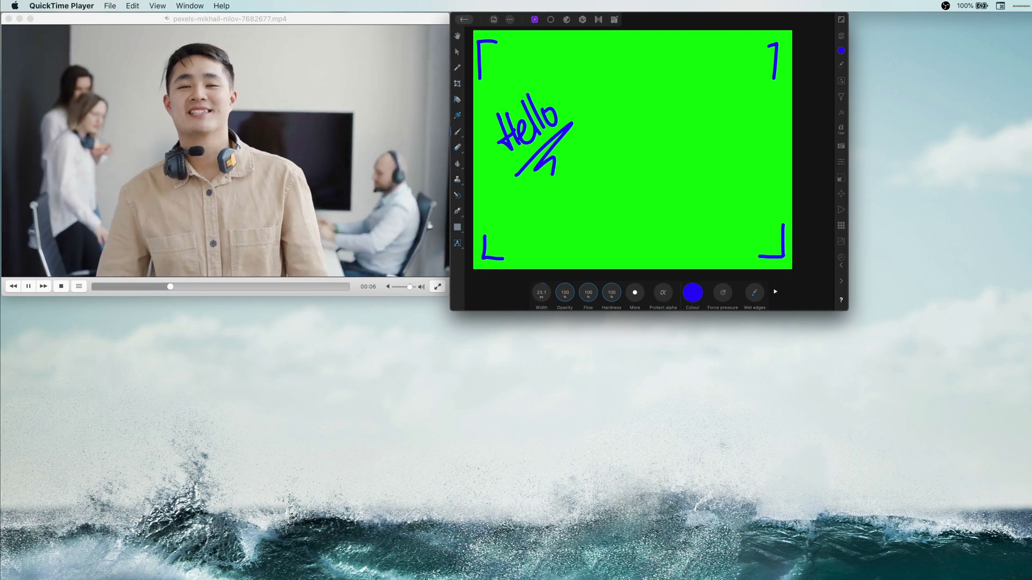
click(454, 47)
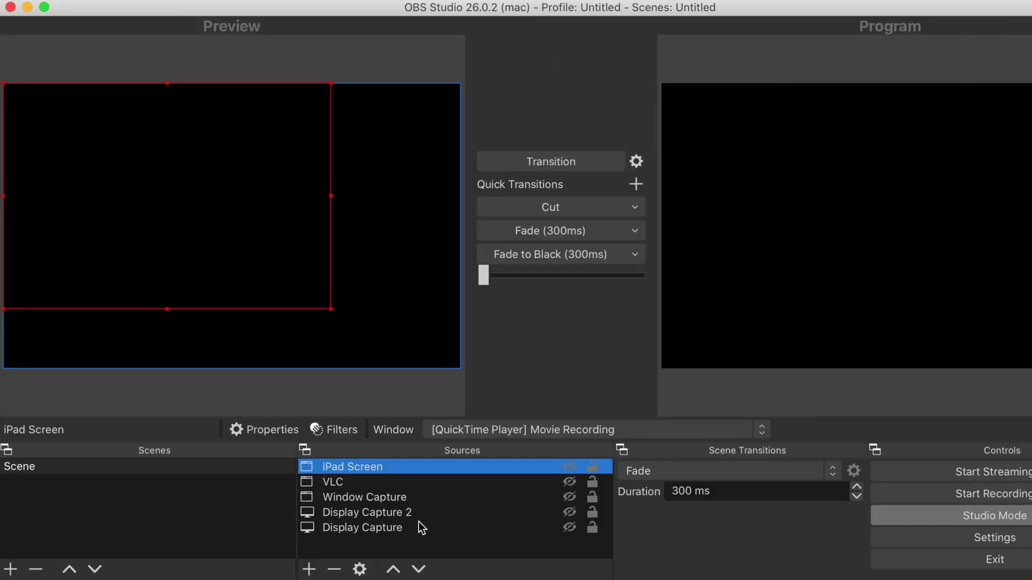
Step: Add a second scene named 'Ipad Lightboard' next to the existing Scene
click(204, 515)
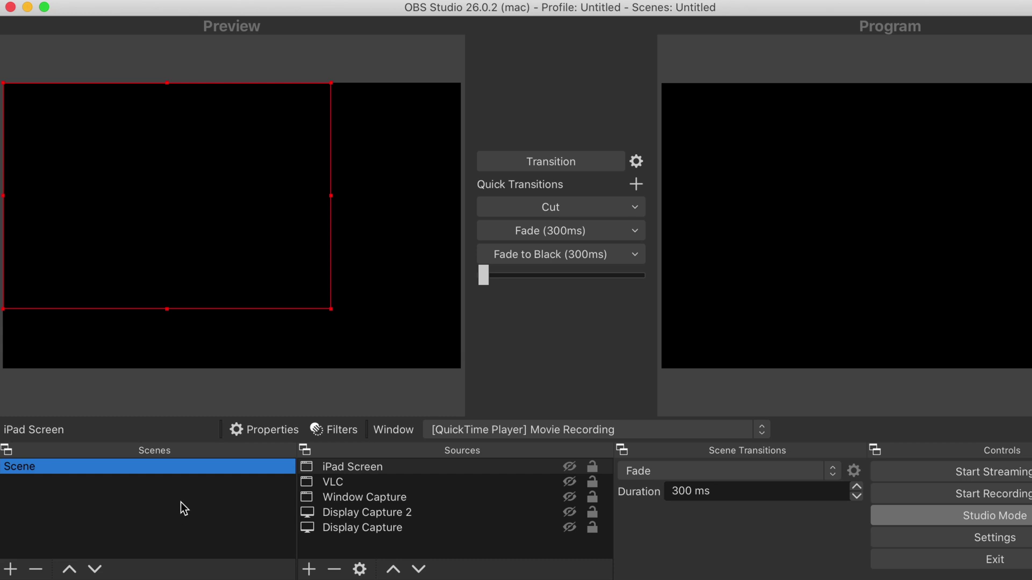
click(11, 571)
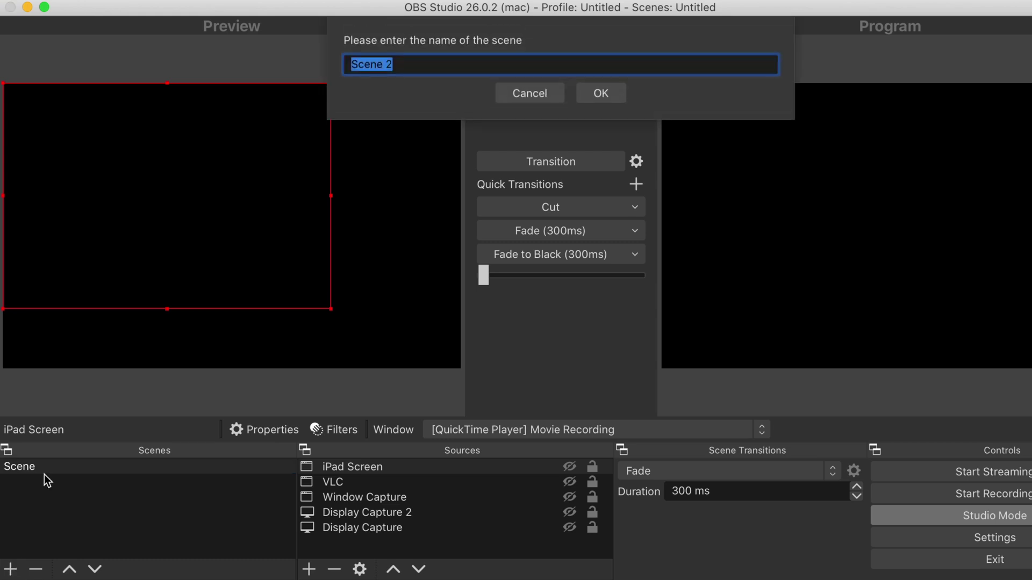
text(Ipad Ligh)
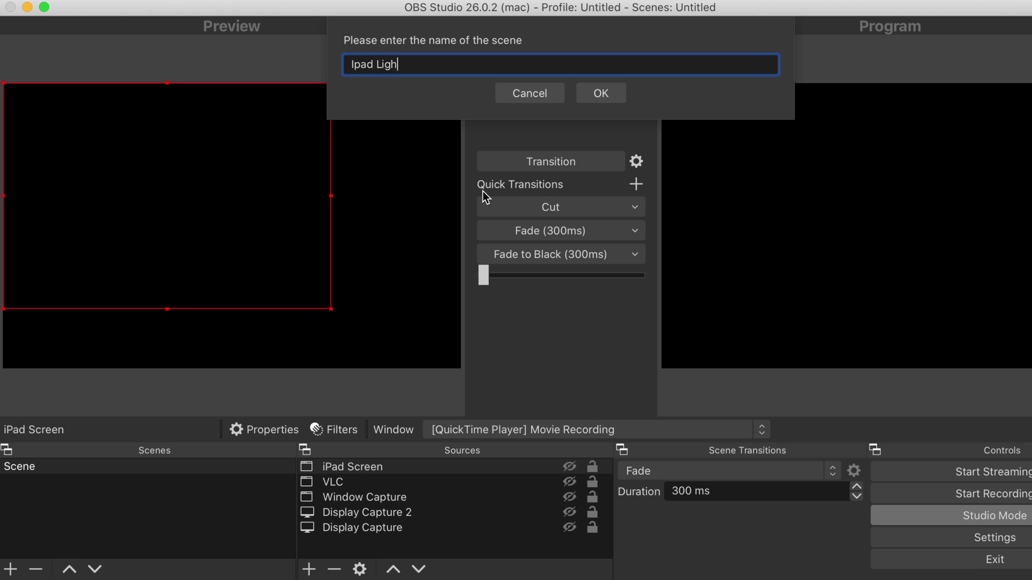
key(BackSpace)
text(hr)
key(BackSpace)
text(tboard)
key(Return)
click(485, 206)
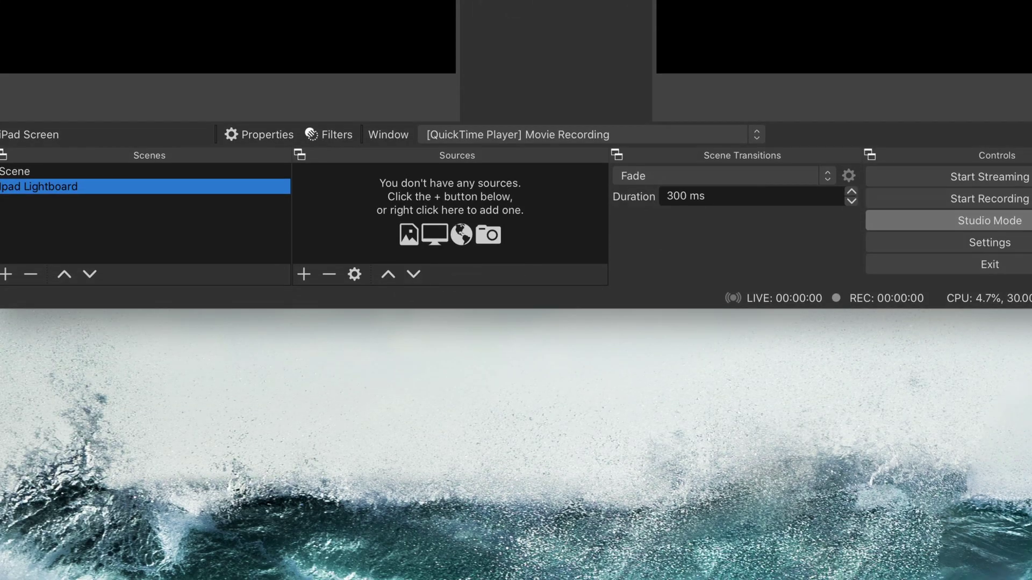
Step: Add a Window Capture source named 'VLC as camera' capturing the VLC office clip
click(303, 275)
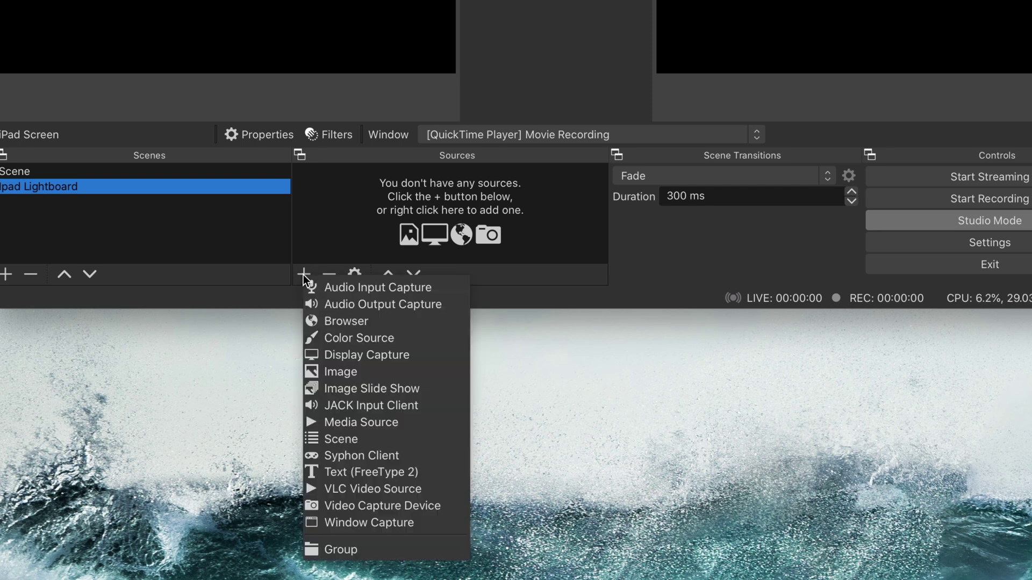
click(357, 524)
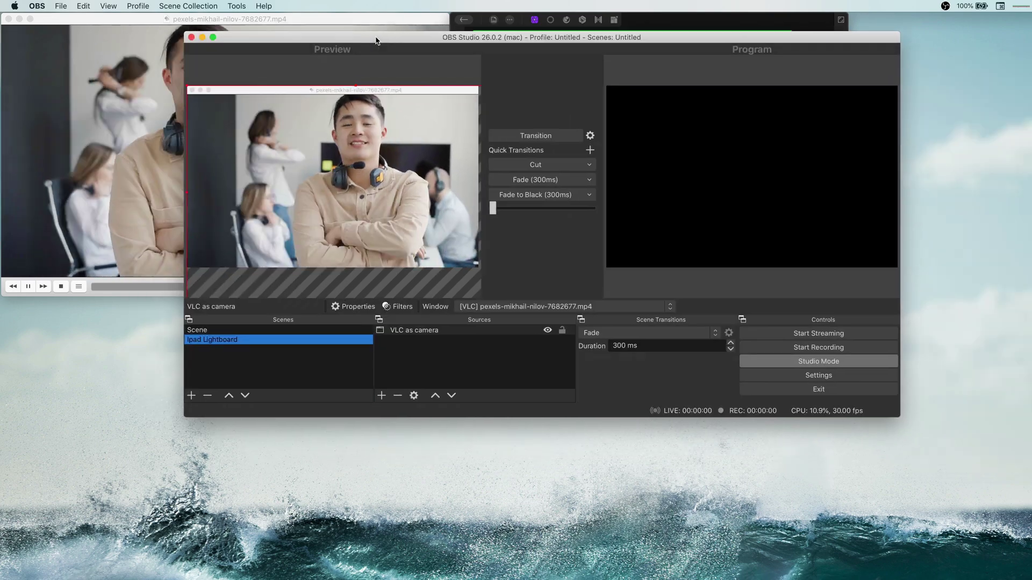
Step: Stretch the 'VLC as camera' video so it fills the whole preview canvas
click(414, 330)
click(393, 306)
click(321, 397)
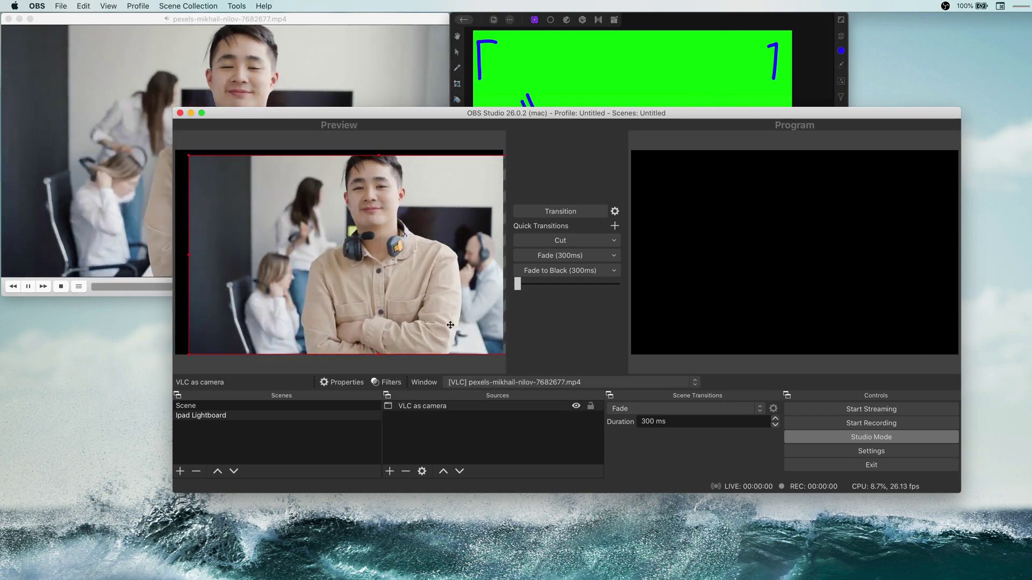
drag(450, 325, 437, 320)
click(524, 368)
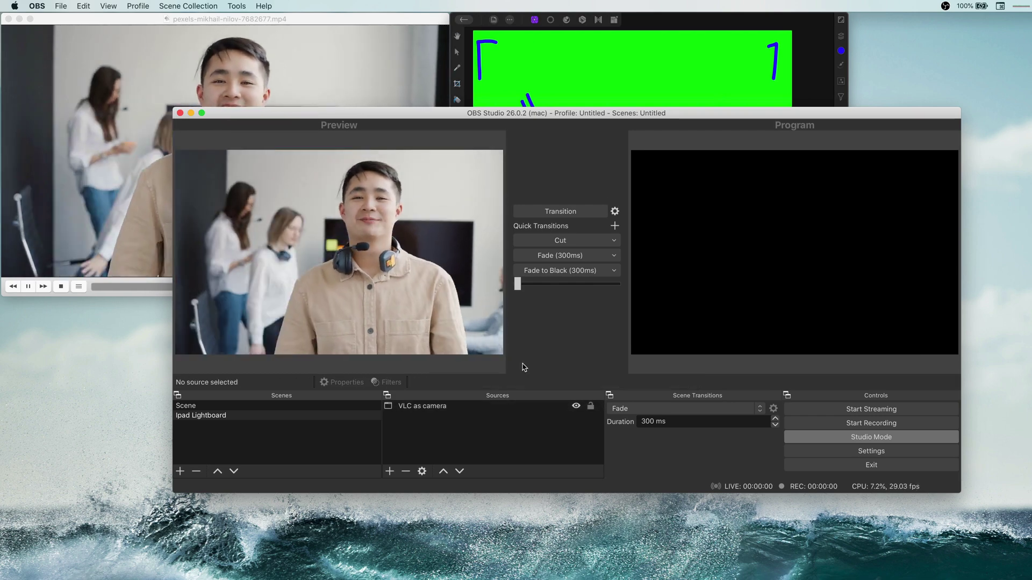
click(390, 472)
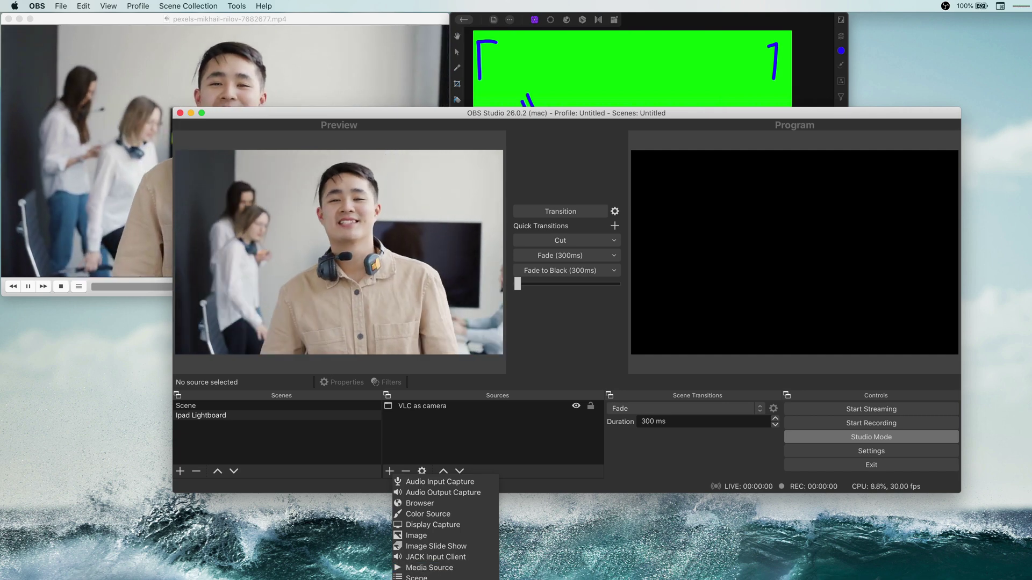
Step: Add an 'Ipad as Lightboard (from Quicktime)' window capture of QuickTime and nudge it slightly higher
click(430, 572)
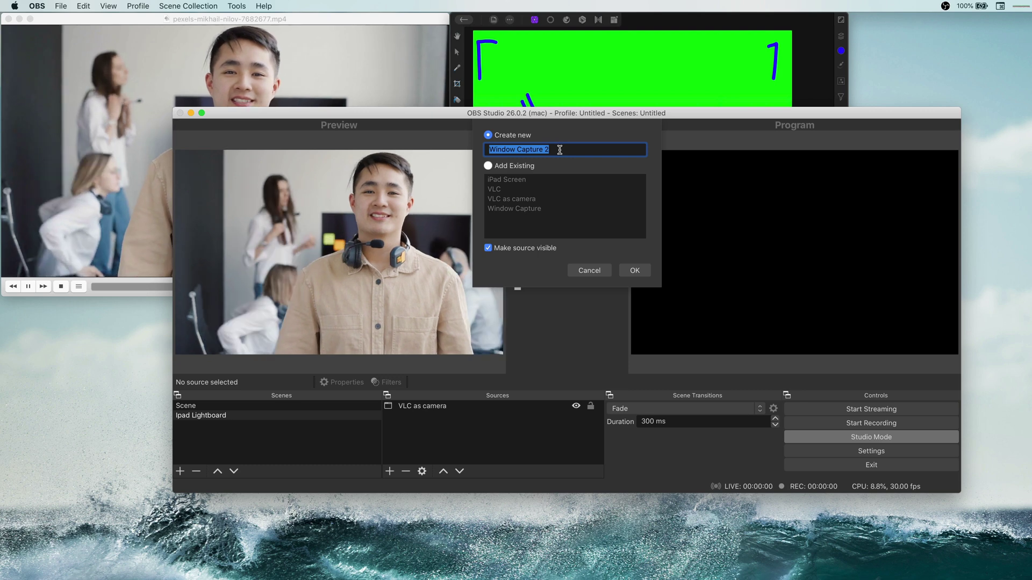
text(Ipad )
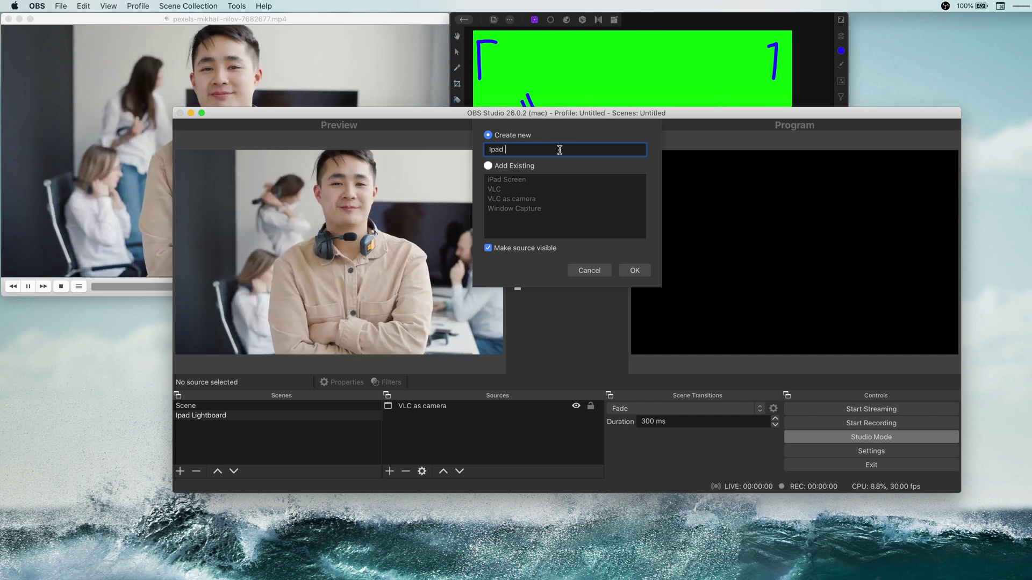
text(as Lightboard (from Q)
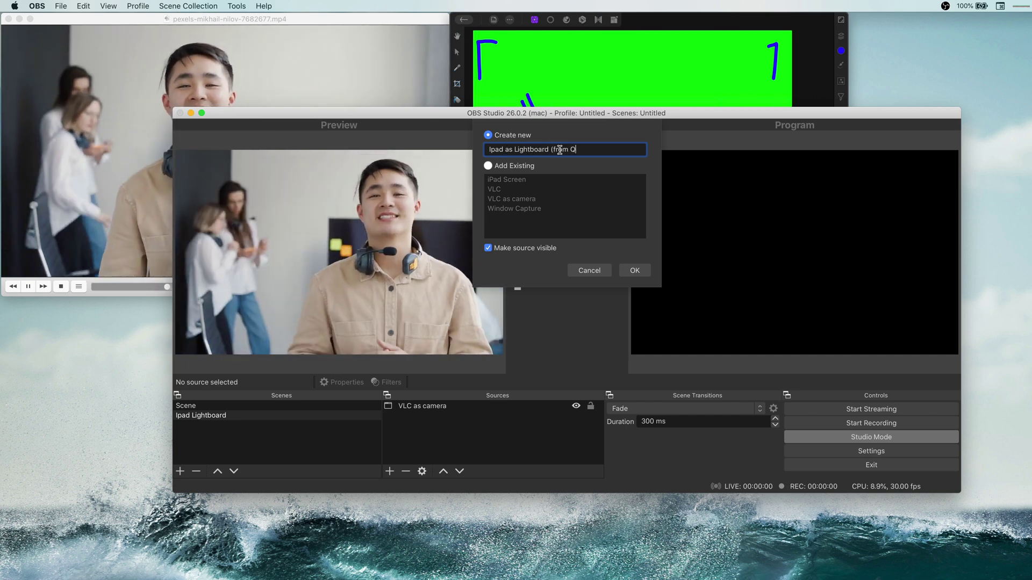
text(uicktime))
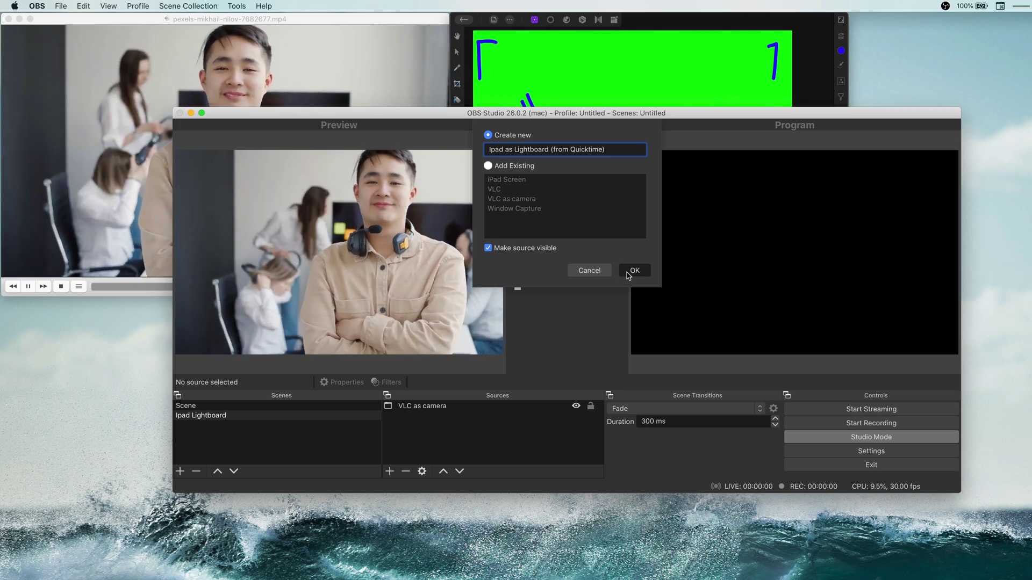
click(633, 271)
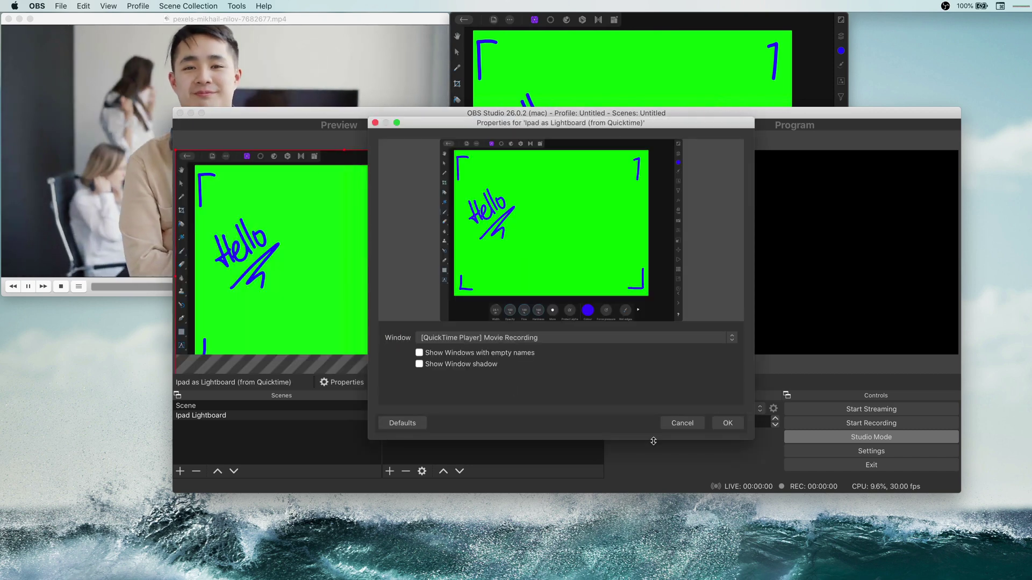
click(727, 422)
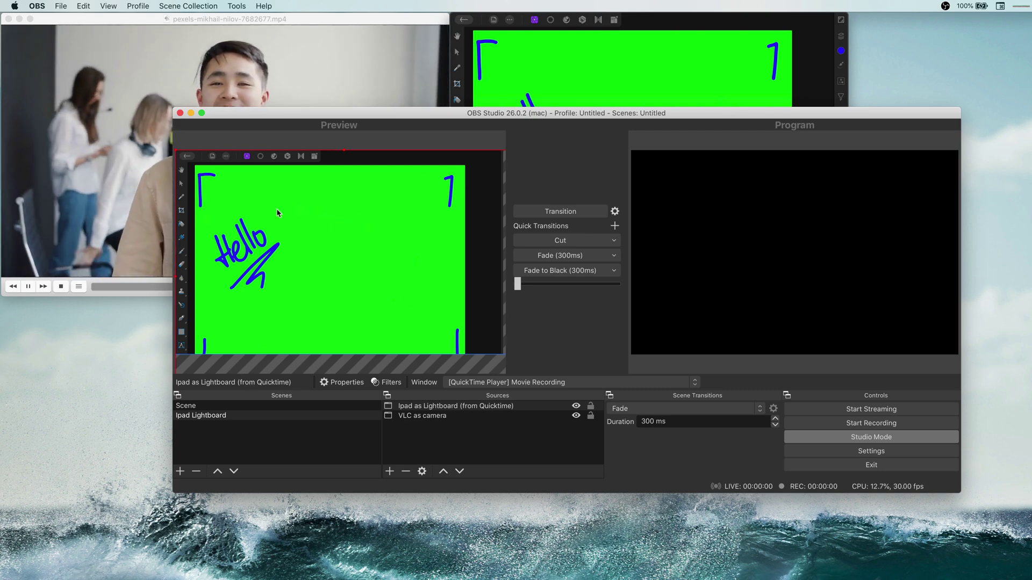
mouse_move(278, 213)
mouse_down()
mouse_move(305, 221)
mouse_move(278, 197)
mouse_move(277, 208)
mouse_up()
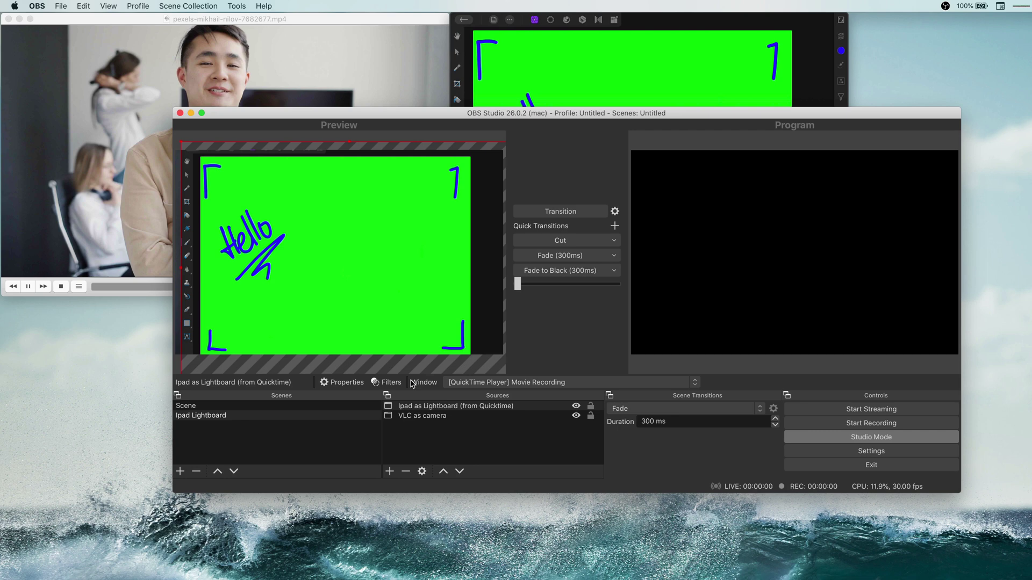
click(410, 407)
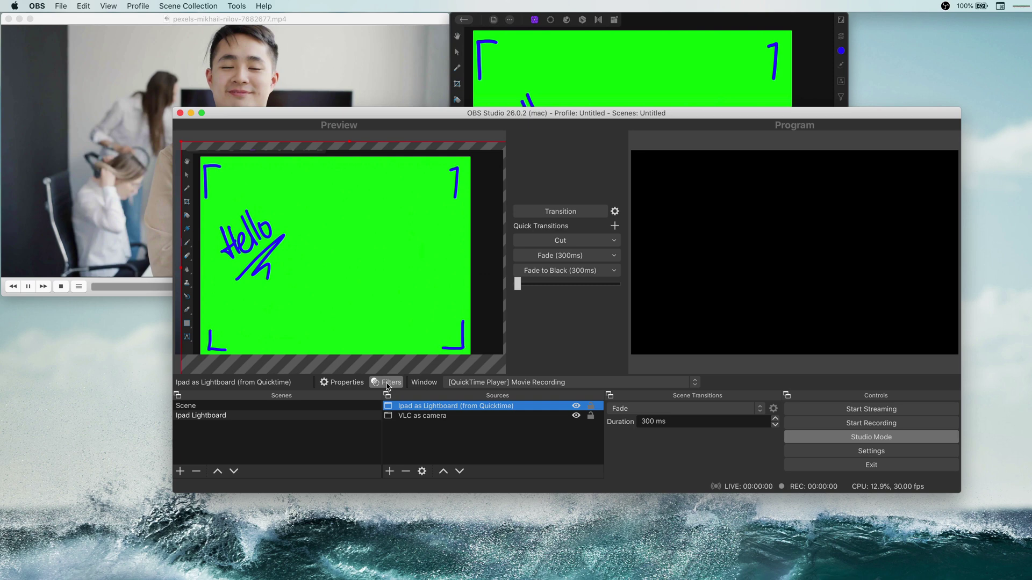
Step: Add a Crop/Pad filter to the iPad drawing source
click(387, 382)
click(347, 462)
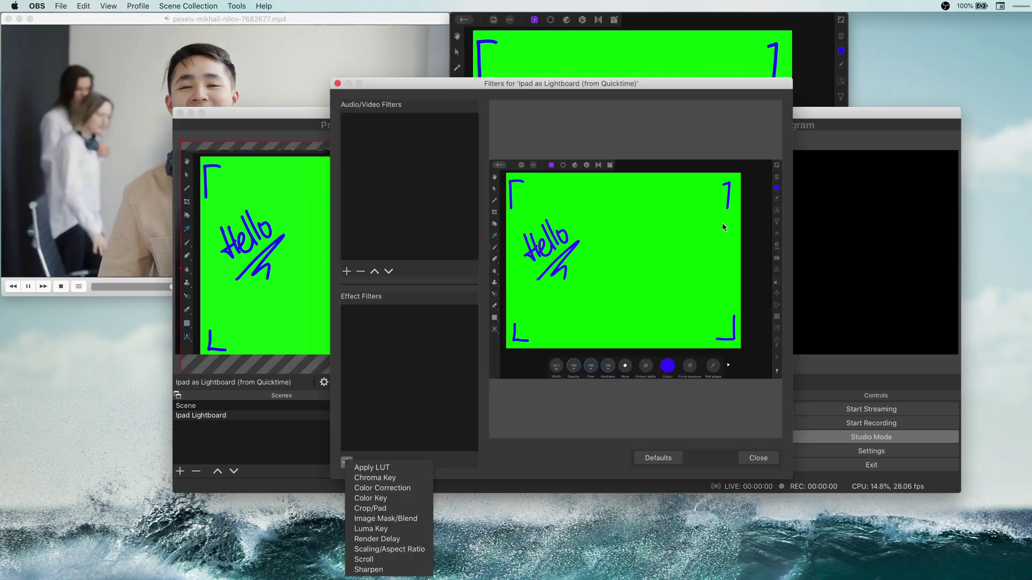
click(393, 509)
key(Return)
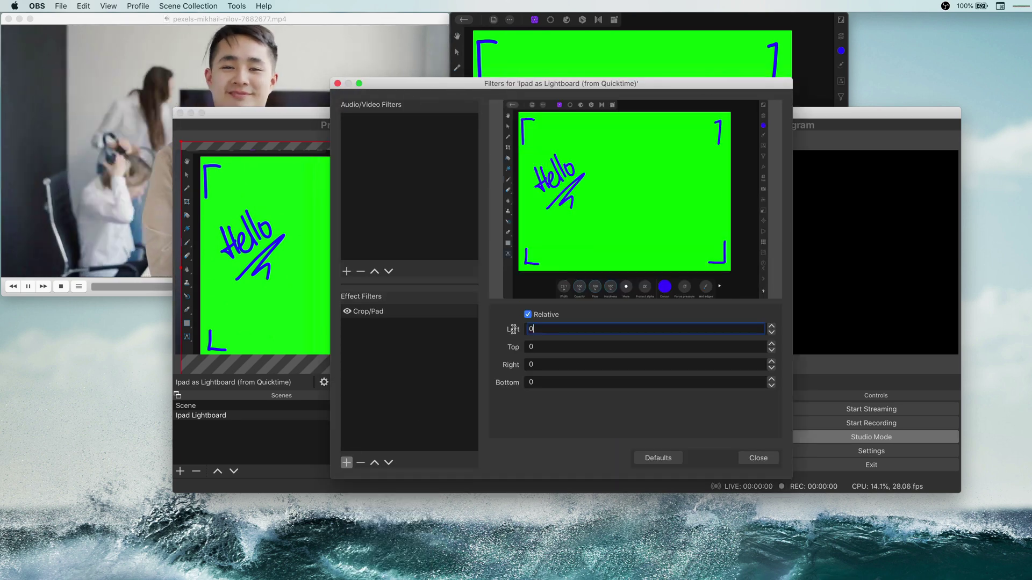
Step: Set the crop to Left 100, Top 100, Right 220, Bottom 200
click(563, 329)
text(100)
key(Tab)
text(160)
key(BackSpace)
key(BackSpace)
text(50)
key(Tab)
text(220)
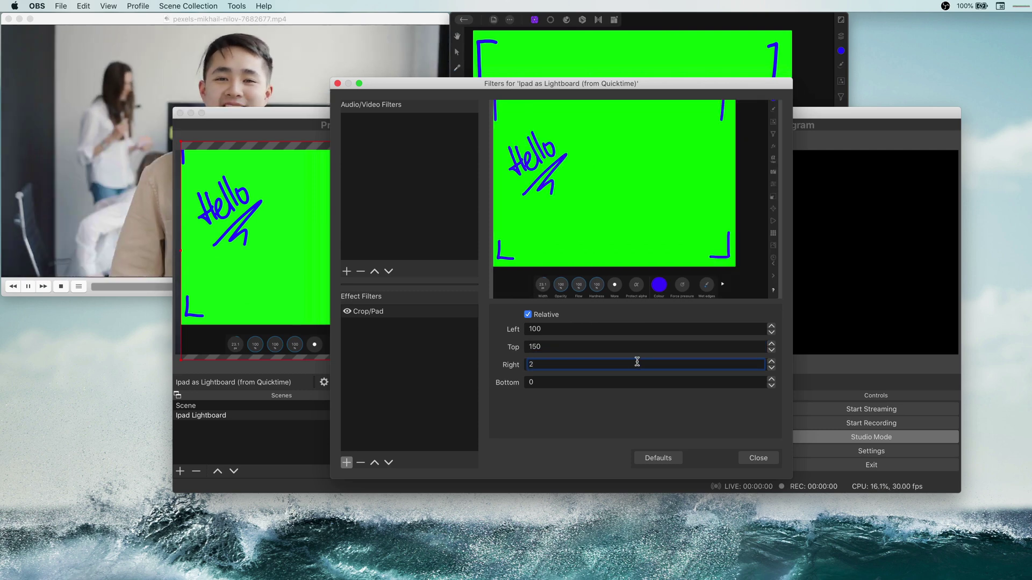
key(Tab)
text(30)
key(BackSpace)
key(BackSpace)
text(200)
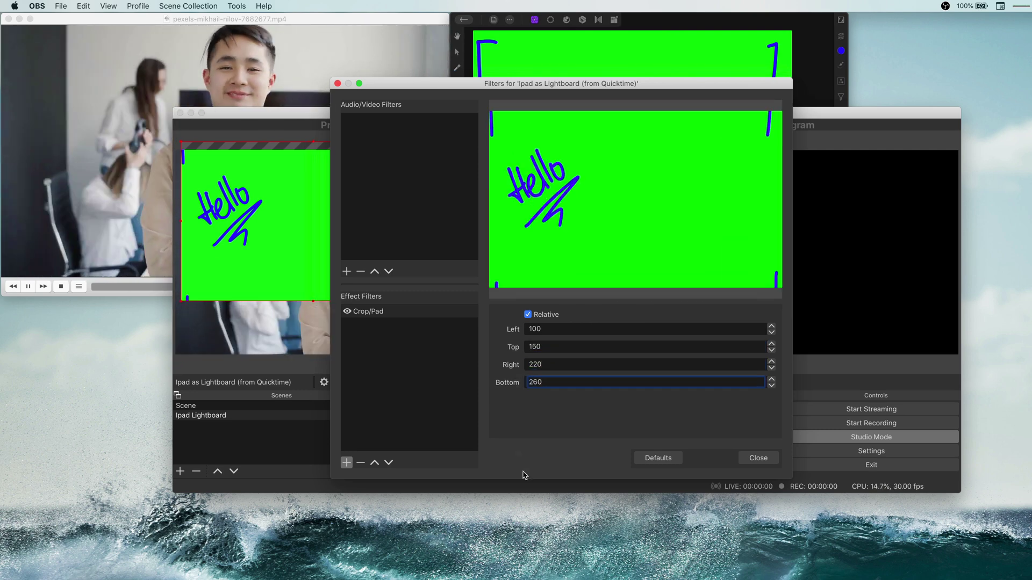
click(572, 370)
key(BackSpace)
key(BackSpace)
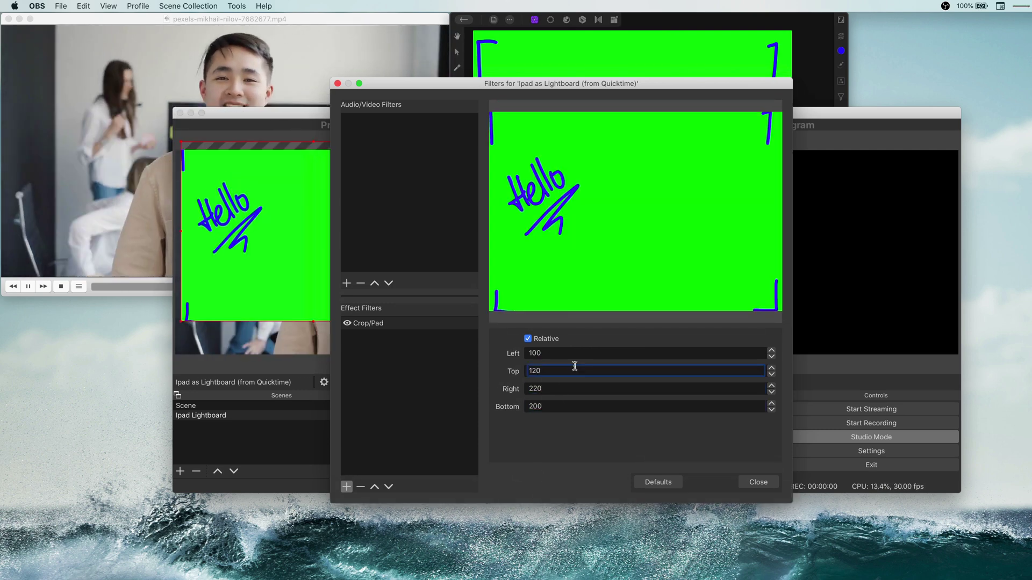
text(00)
click(346, 486)
key(Escape)
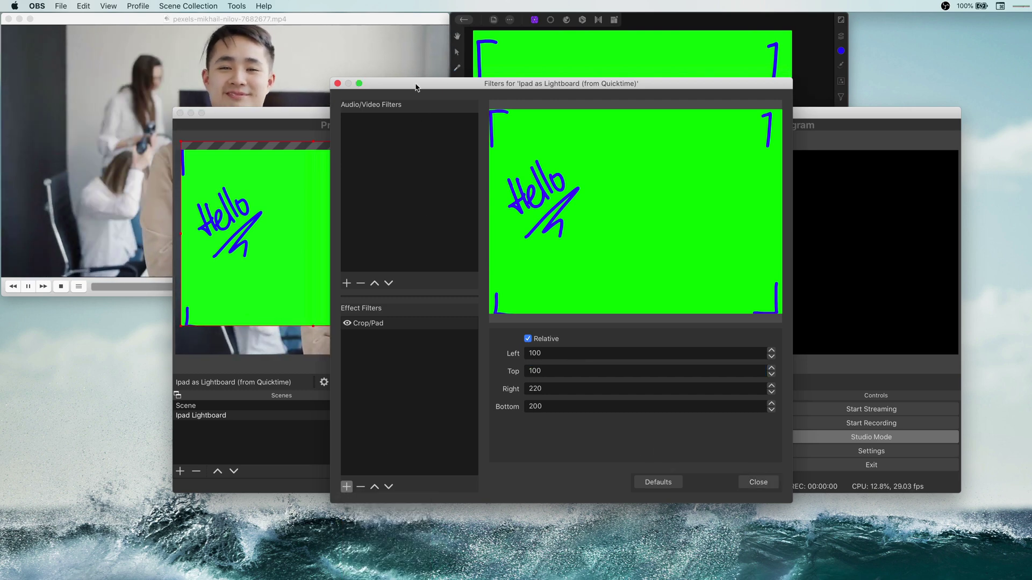
click(369, 442)
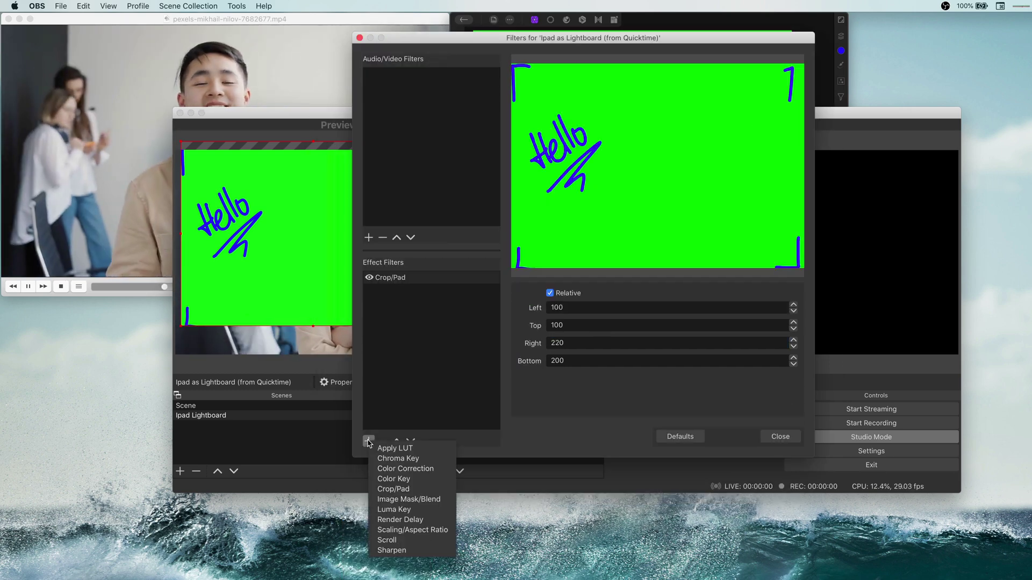
Step: Add a green Chroma Key filter to the iPad source, then reposition the OBS window
click(395, 458)
click(607, 92)
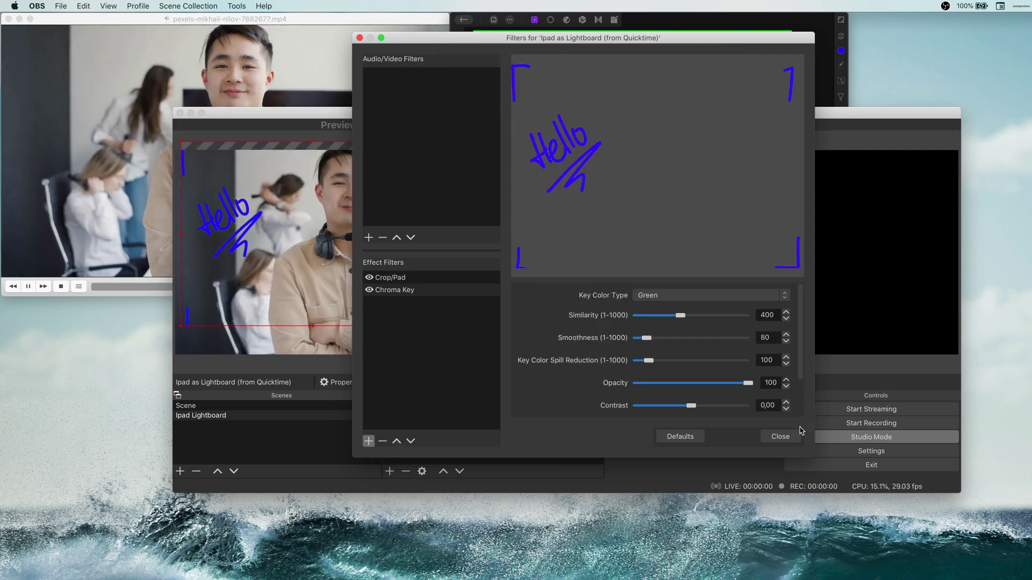
click(780, 437)
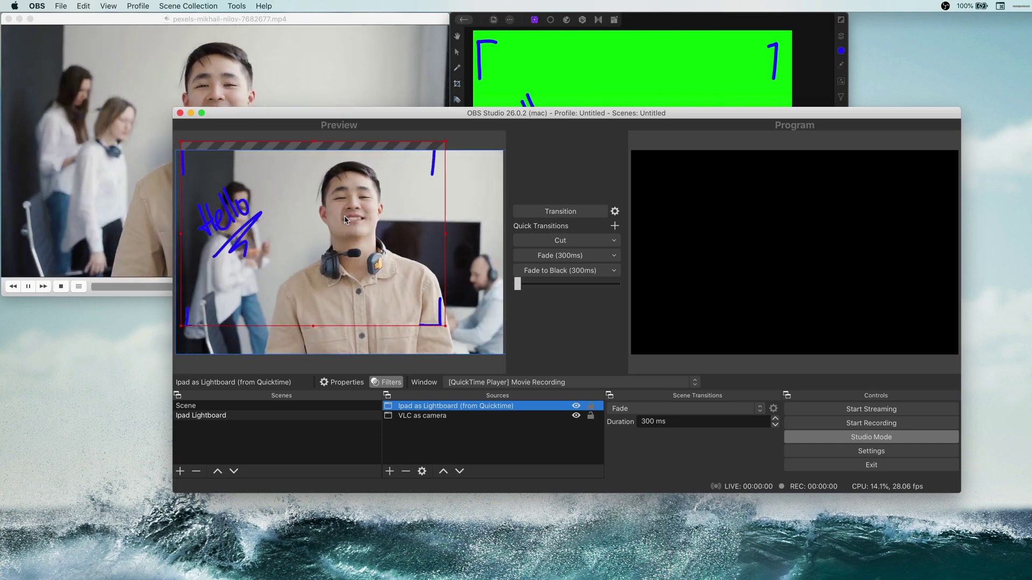
drag(524, 113, 529, 207)
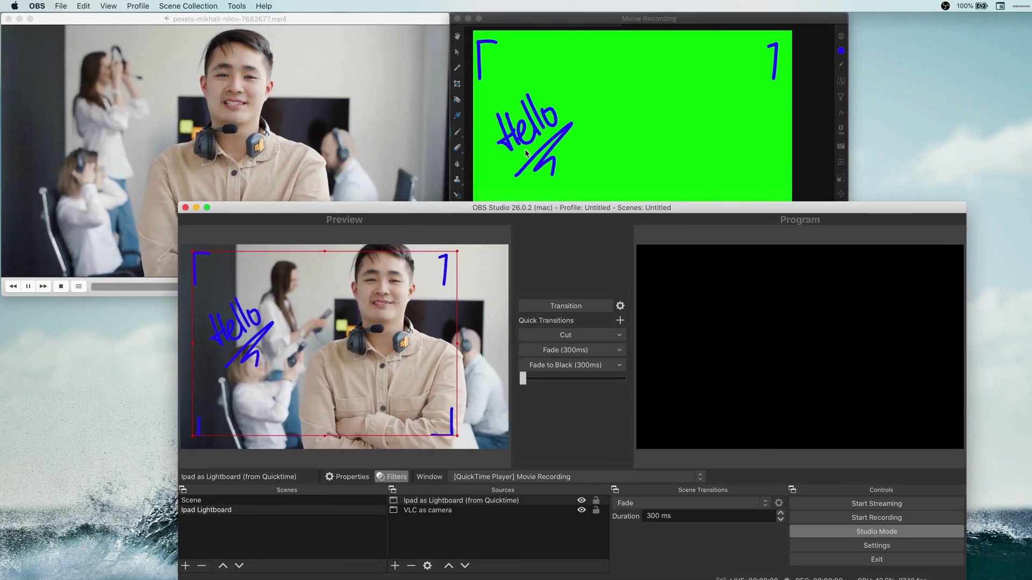
drag(633, 214, 481, 211)
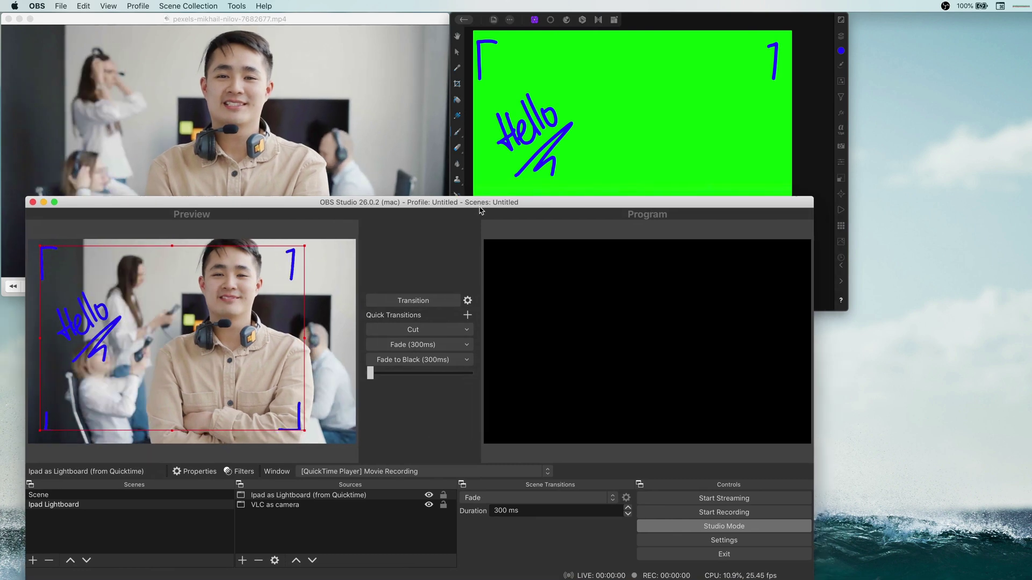
Step: Enlarge the QuickTime Movie Recording window and hide the 'VLC as camera' source in OBS
click(618, 22)
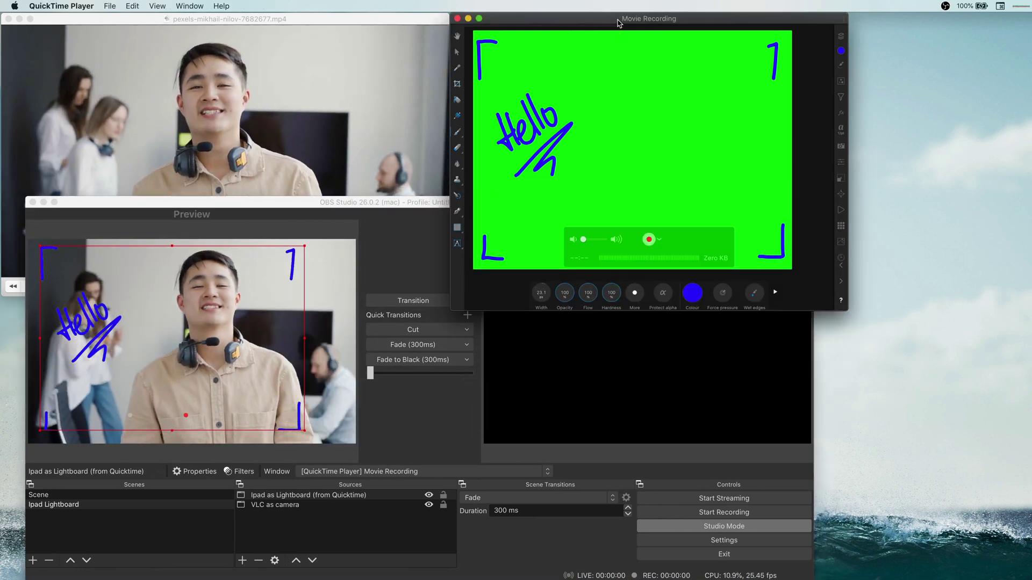
drag(847, 310, 870, 323)
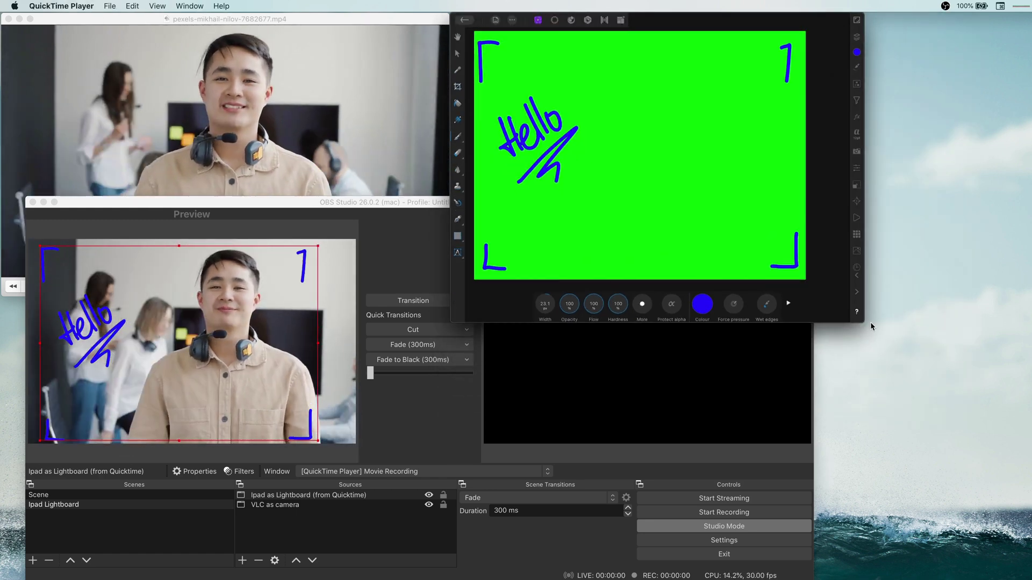
click(428, 505)
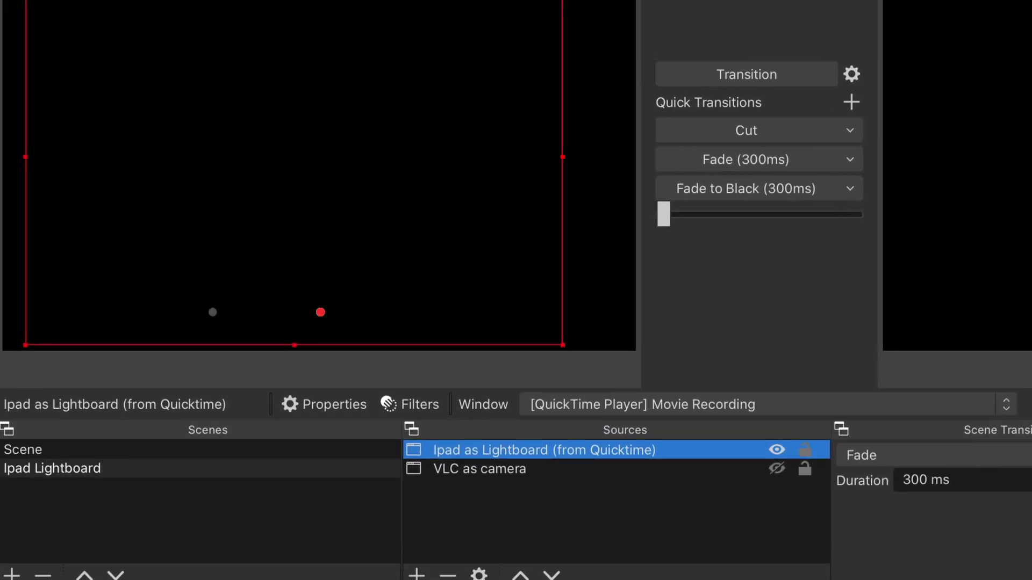
Step: Check the drawing app, then make the iPad drawing source visible again in OBS
key(super+Tab)
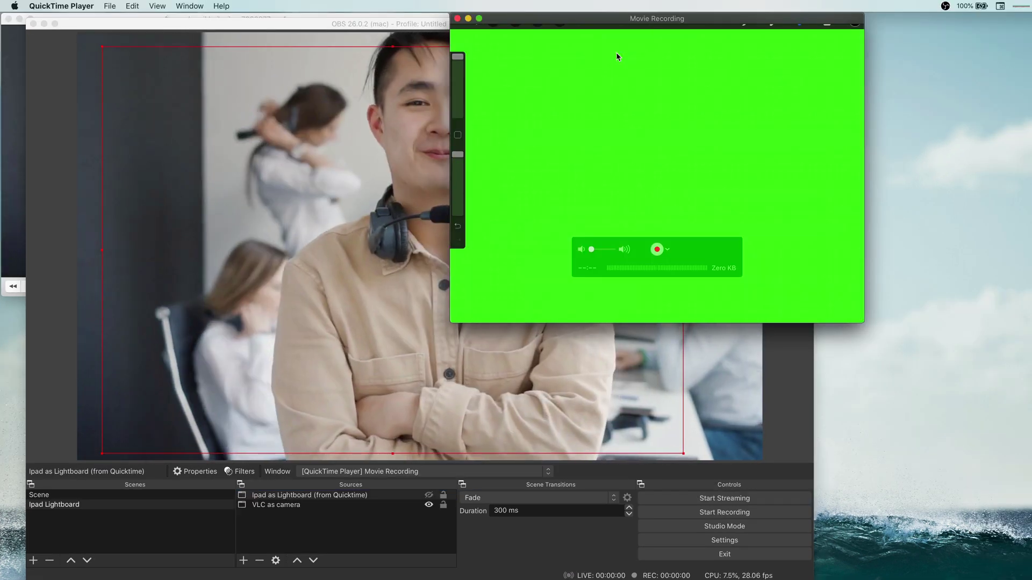
click(429, 495)
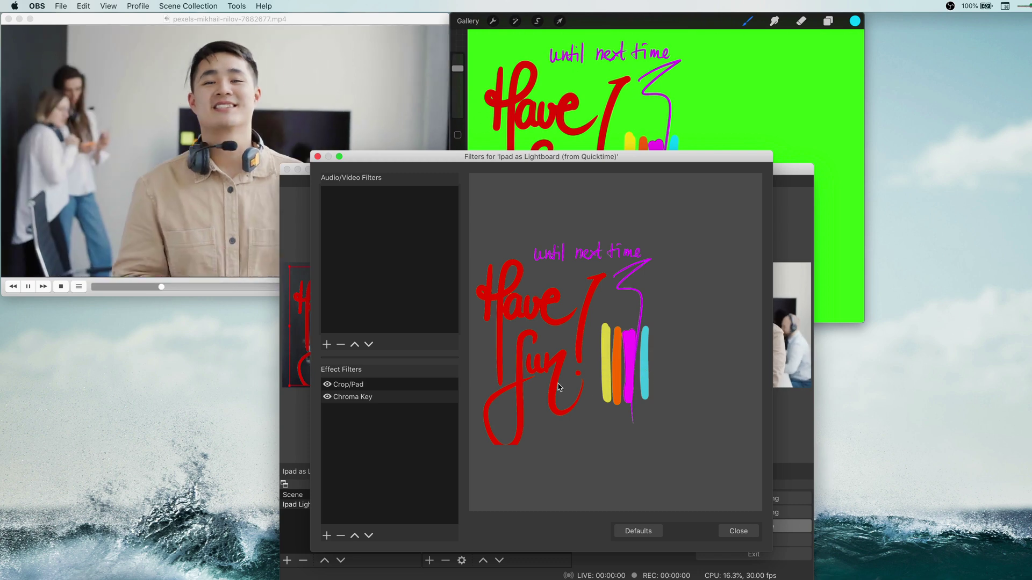
Step: Set the Chroma Key to similarity 178, contrast 0.75, brightness -1.00 and gamma about -0.68
click(353, 396)
mouse_move(637, 410)
mouse_down()
mouse_move(615, 412)
mouse_move(620, 419)
mouse_up()
scroll(629, 418, down, 3)
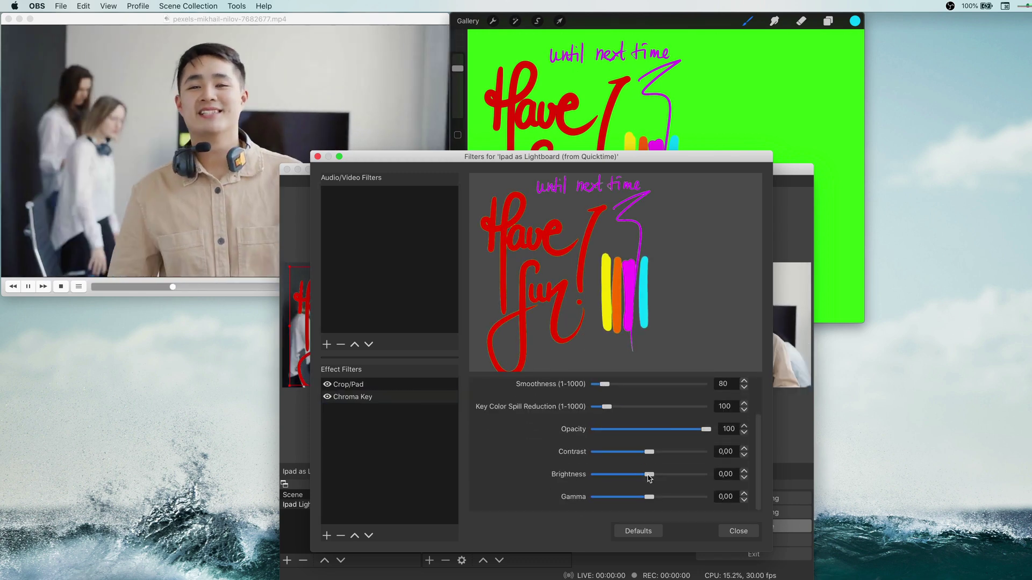
scroll(649, 474, down, 10)
drag(595, 497, 649, 497)
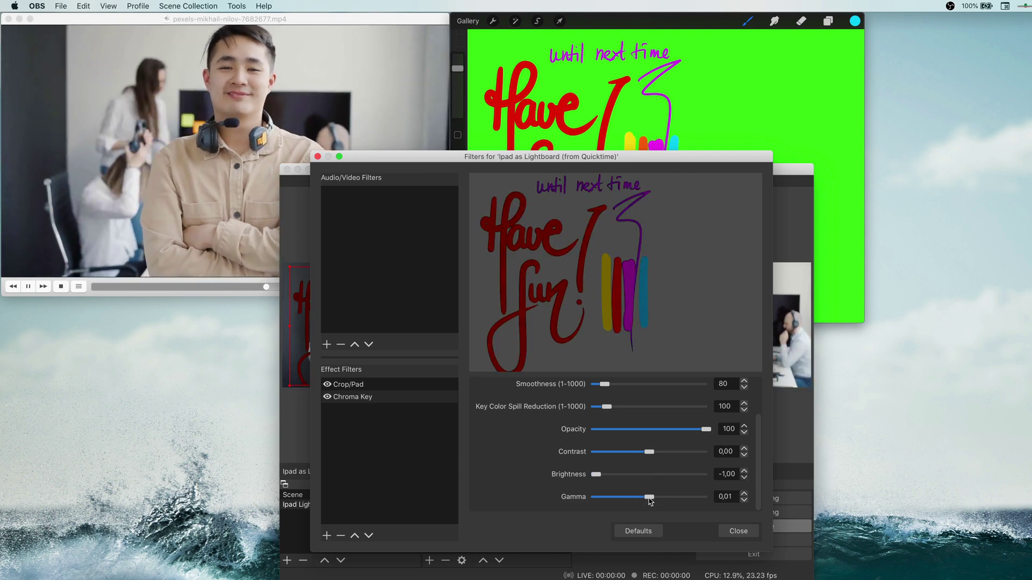
drag(650, 451, 691, 451)
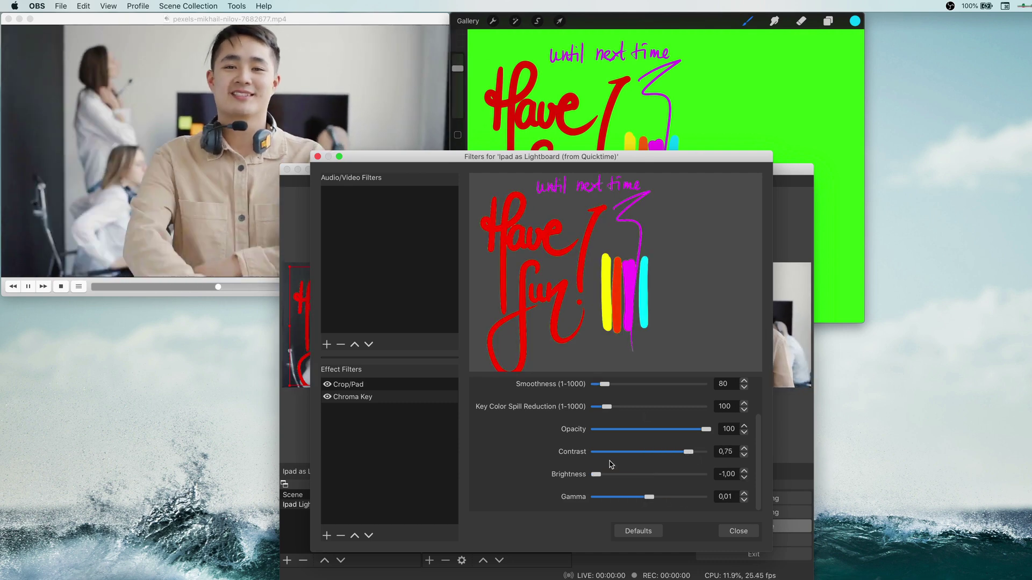
click(612, 497)
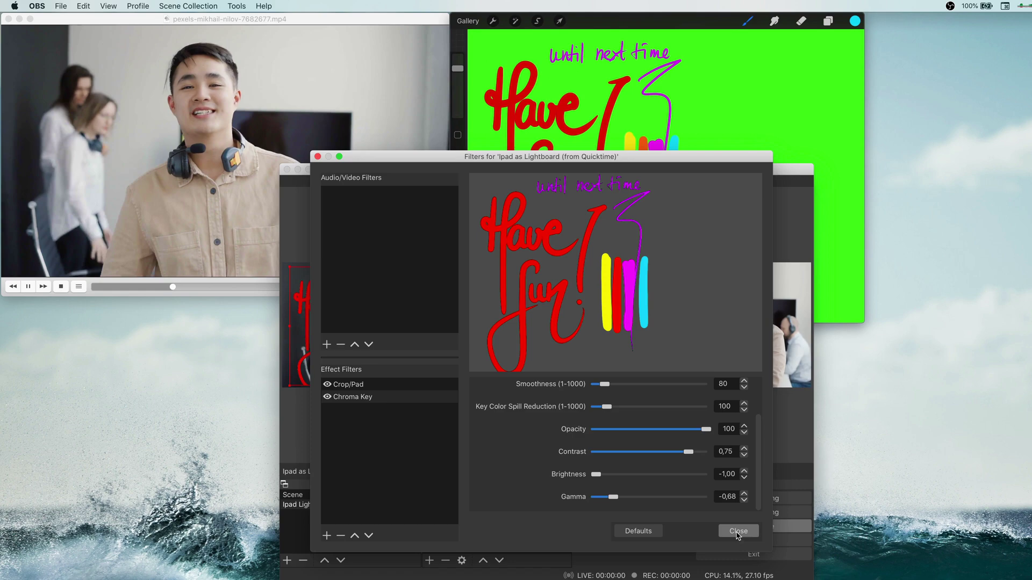
click(738, 532)
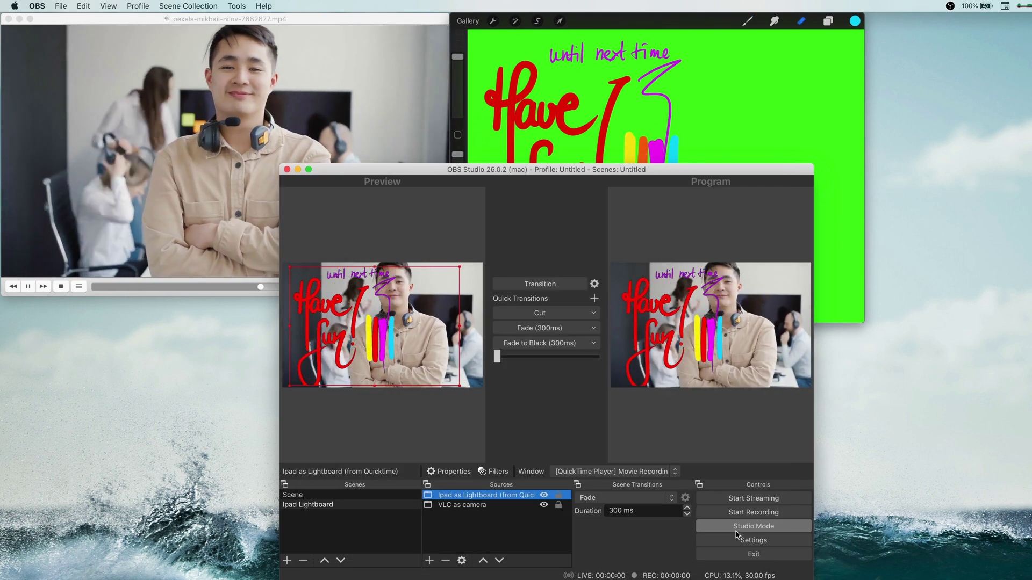